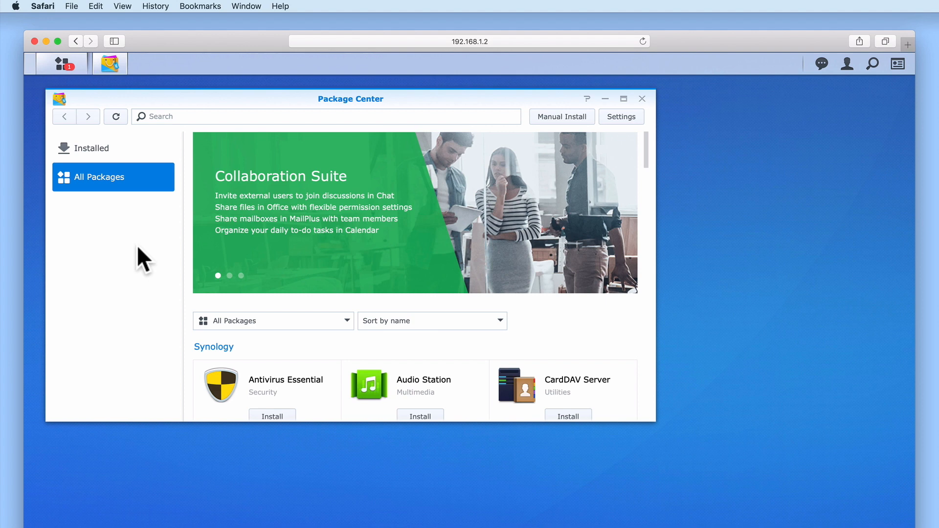
- Filter the package list to the Multimedia category and look through the packages offered
{"action": "left_click", "coordinate": [342, 322]}
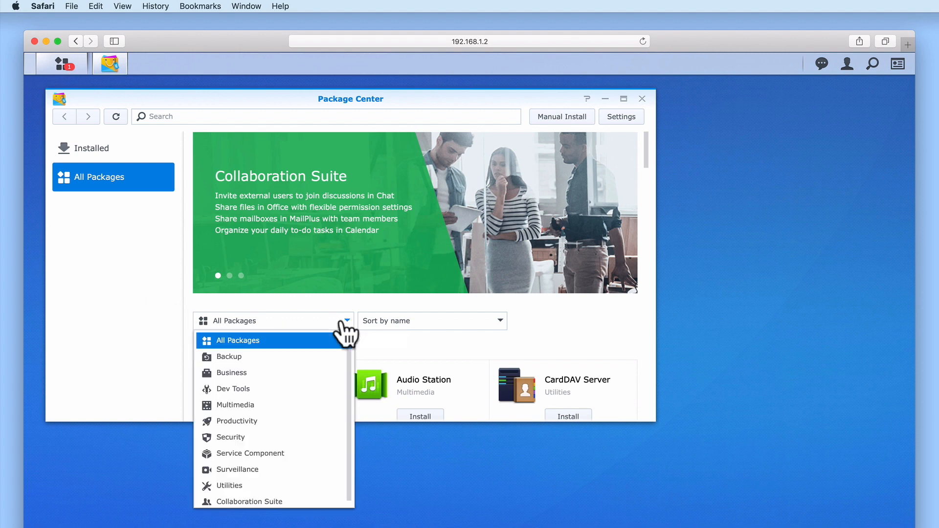
{"action": "left_click", "coordinate": [323, 408]}
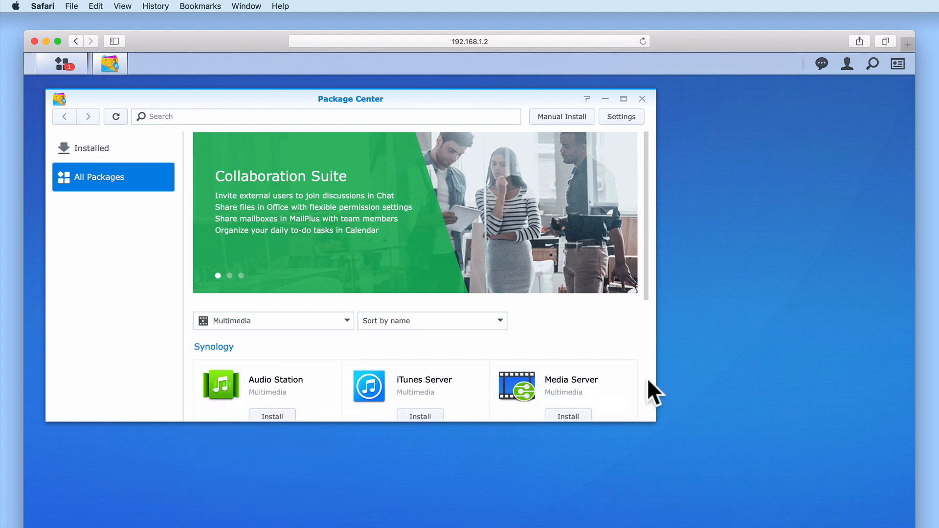
{"action": "scroll", "coordinate": [648, 379], "scroll_direction": "down", "scroll_amount": 5}
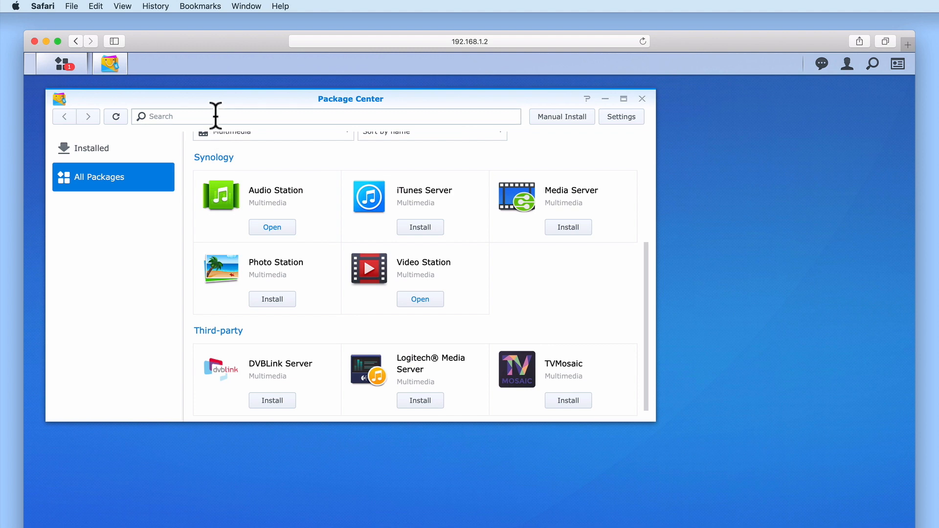
- Search the packages for "photo" and start installing Photo Station, agreeing to install PHP 7.0 with it
{"action": "left_click", "coordinate": [215, 116]}
{"action": "type", "text": "photo"}
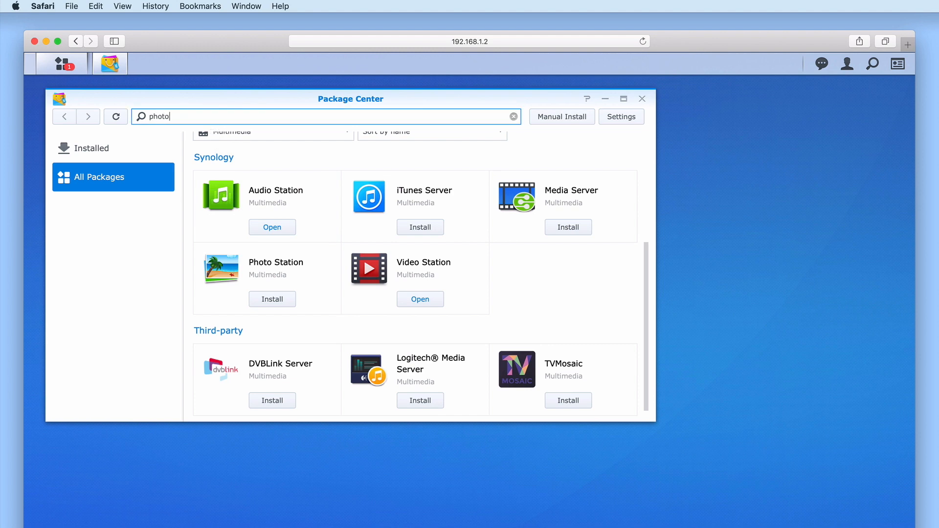
{"action": "key", "text": "Return"}
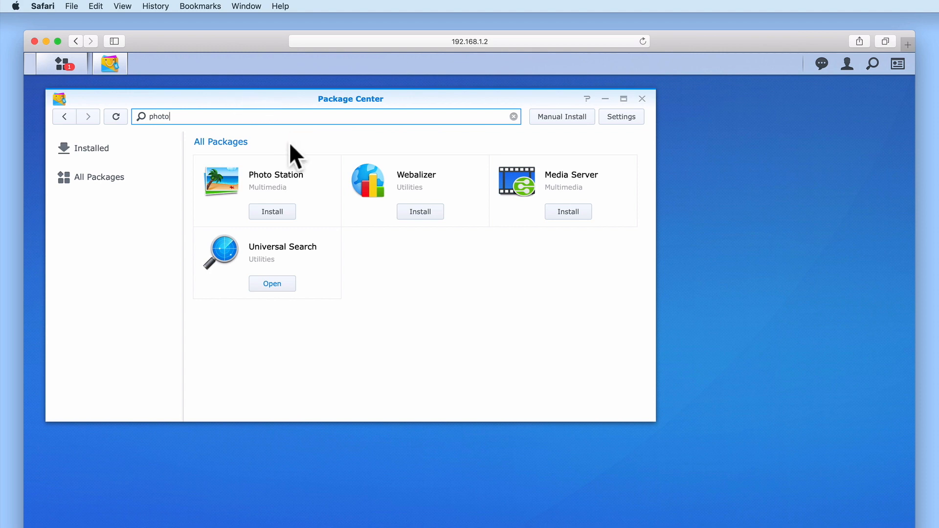
{"action": "left_click", "coordinate": [276, 215]}
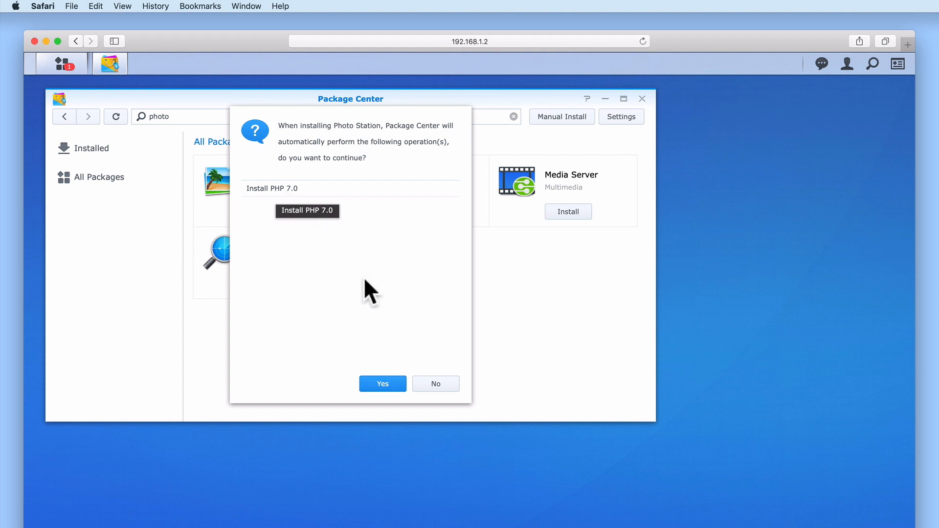
{"action": "left_click", "coordinate": [384, 387]}
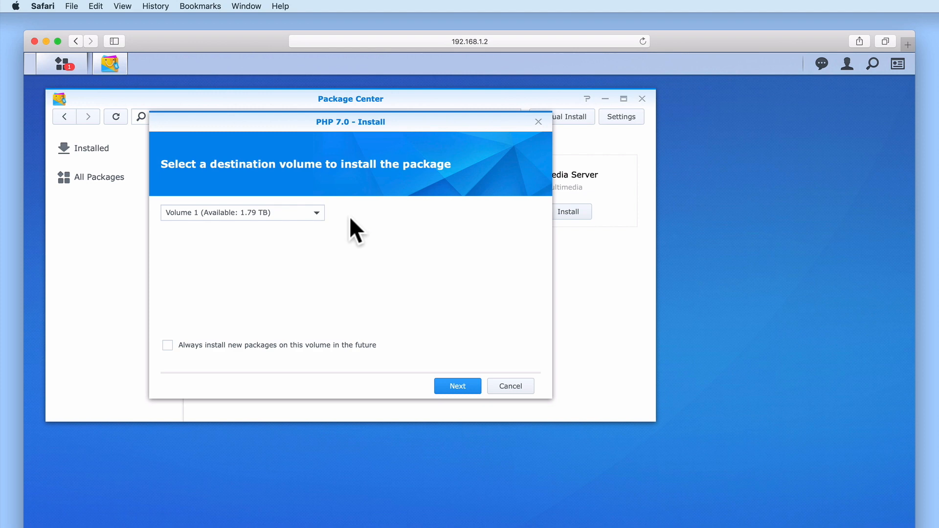
- Install PHP 7.0 on Volume 1, the system volume, with Run after installation enabled
{"action": "left_click", "coordinate": [316, 214]}
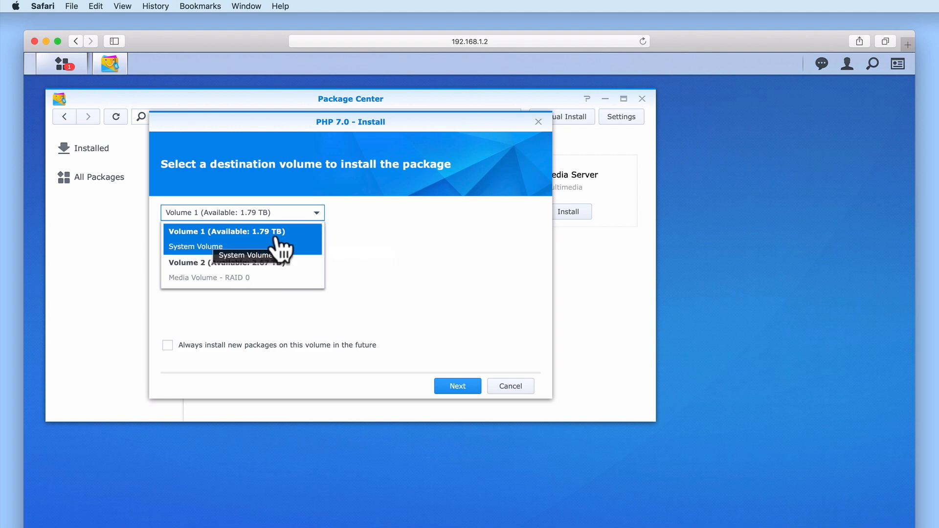
{"action": "left_click", "coordinate": [298, 242]}
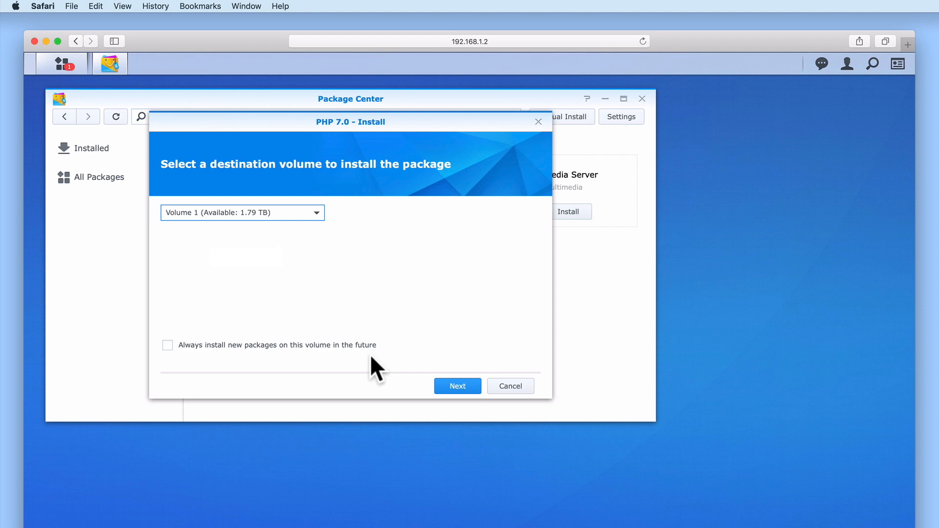
{"action": "left_click", "coordinate": [460, 387]}
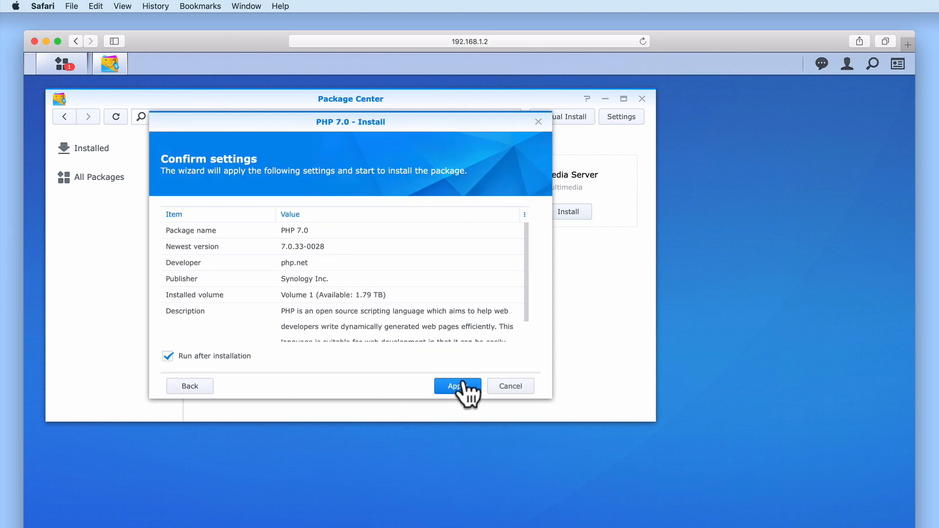
{"action": "left_click_drag", "start_coordinate": [524, 304], "coordinate": [524, 331]}
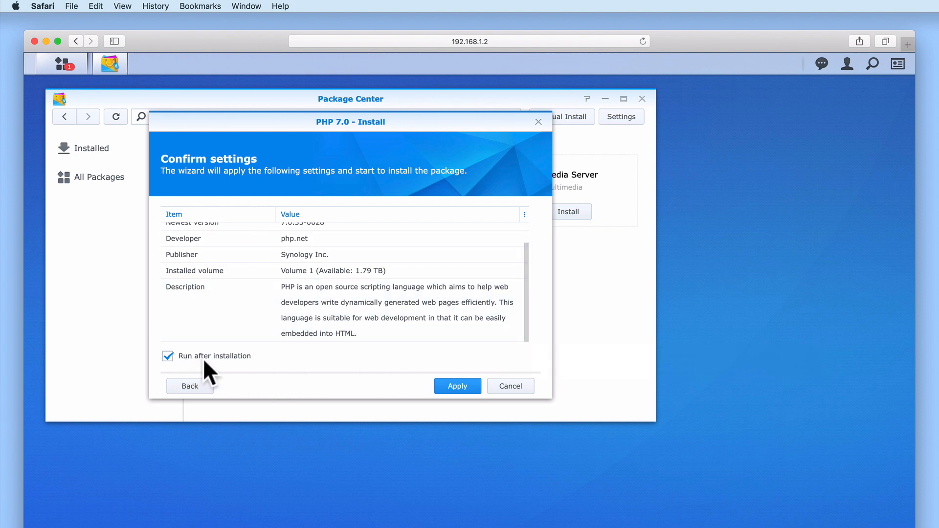
{"action": "left_click", "coordinate": [459, 389]}
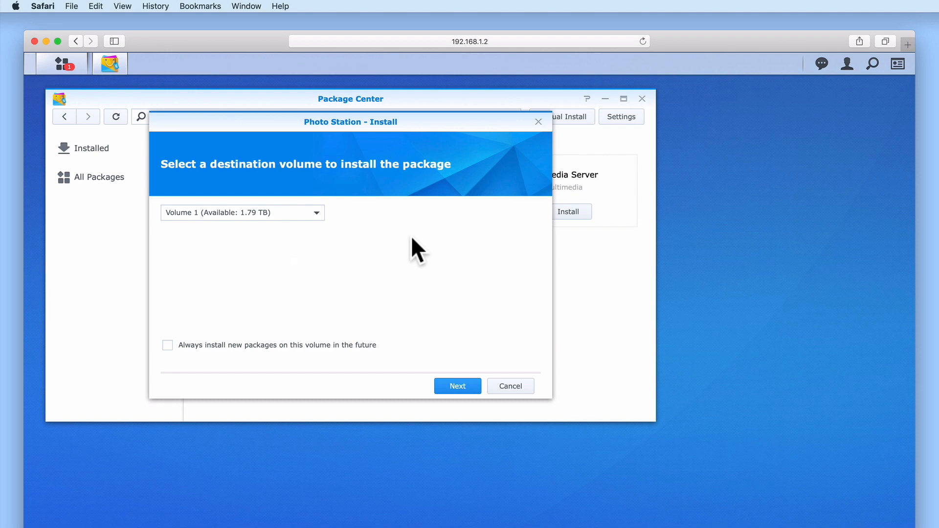
- Install Photo Station on Volume 2, the RAID 0 media volume, with Run after installation enabled, and close Package Center
{"action": "left_click", "coordinate": [316, 214]}
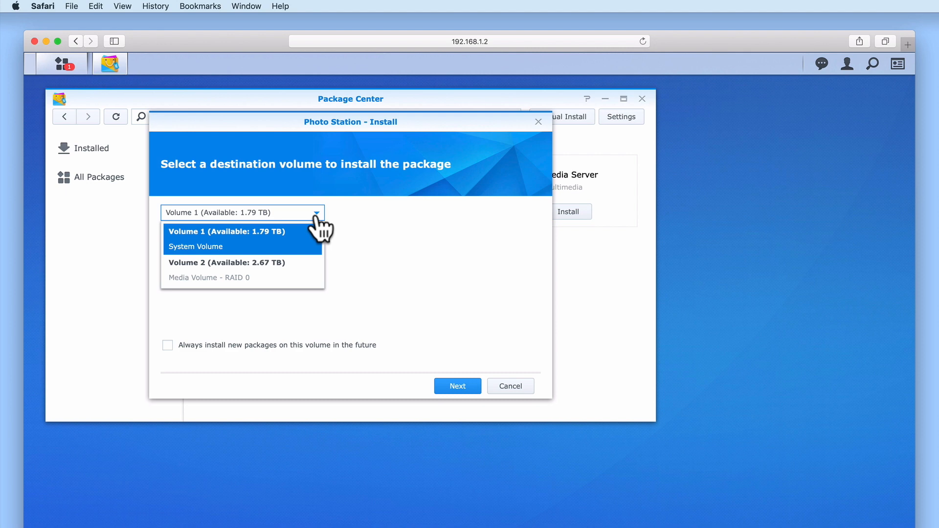
{"action": "left_click", "coordinate": [307, 277]}
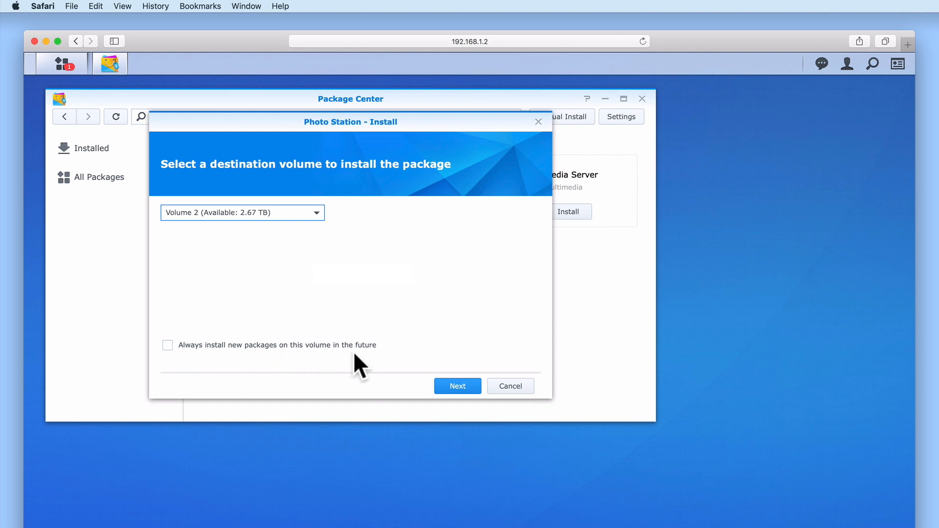
{"action": "left_click", "coordinate": [460, 391]}
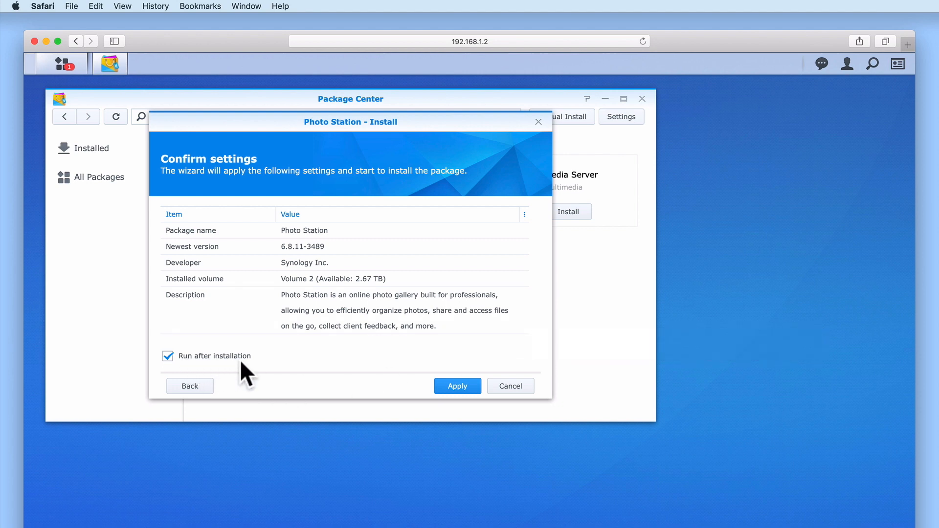
{"action": "left_click", "coordinate": [466, 390]}
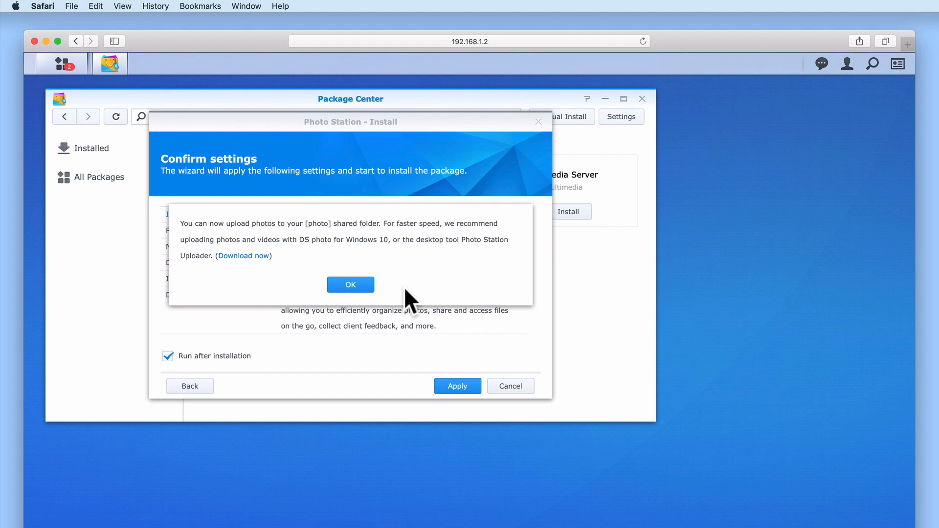
{"action": "left_click", "coordinate": [352, 286]}
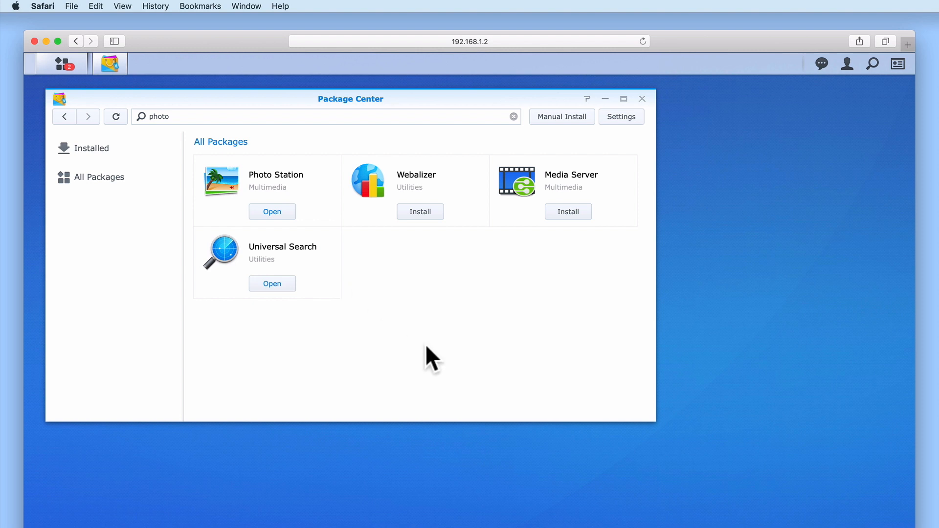
{"action": "left_click", "coordinate": [642, 99]}
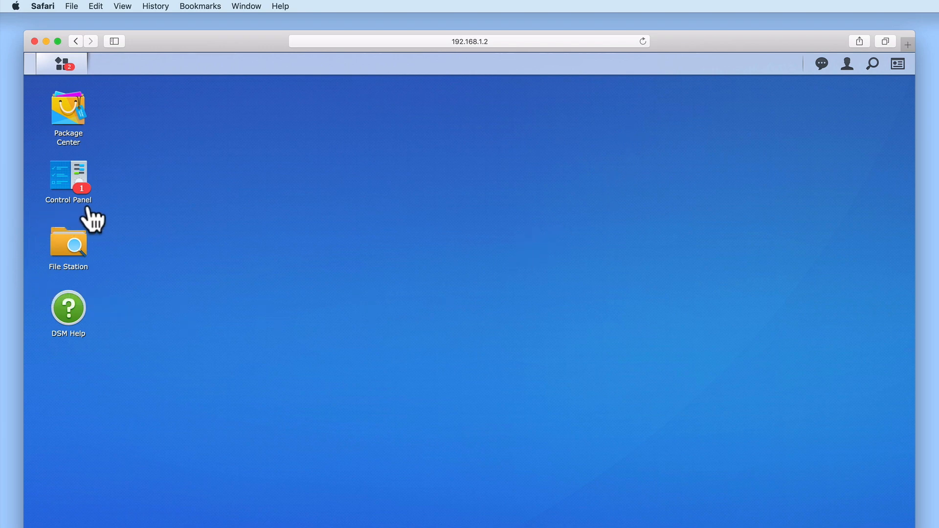
- Examine the general and permission settings of the photo shared folder in Control Panel
{"action": "left_click", "coordinate": [75, 188]}
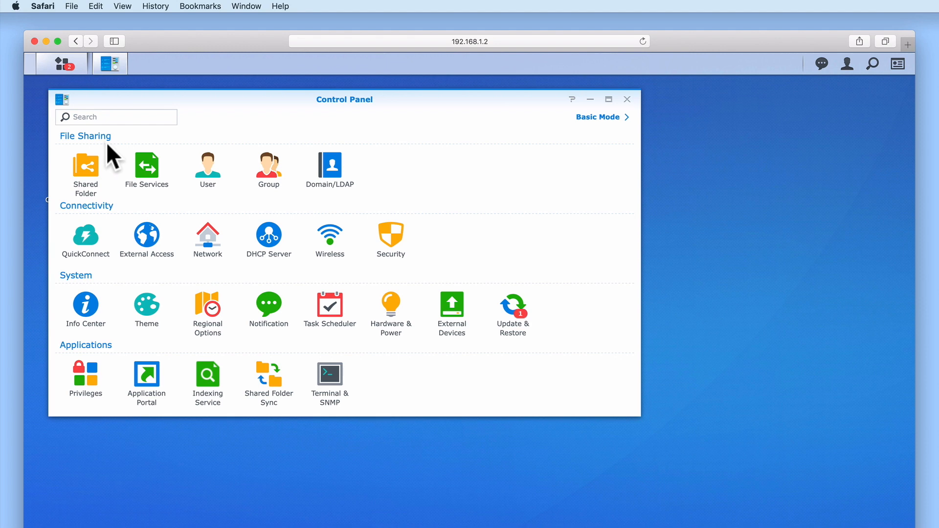
{"action": "left_click", "coordinate": [87, 171]}
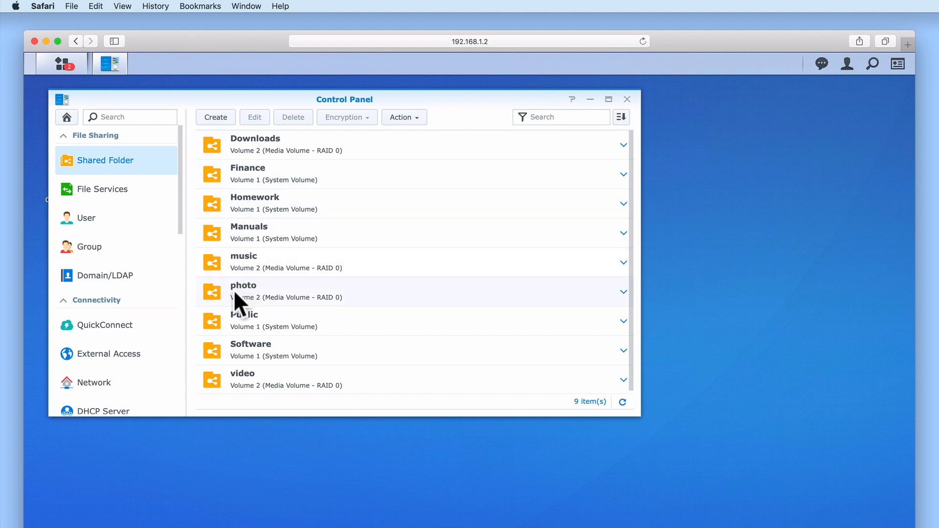
{"action": "left_click", "coordinate": [342, 294]}
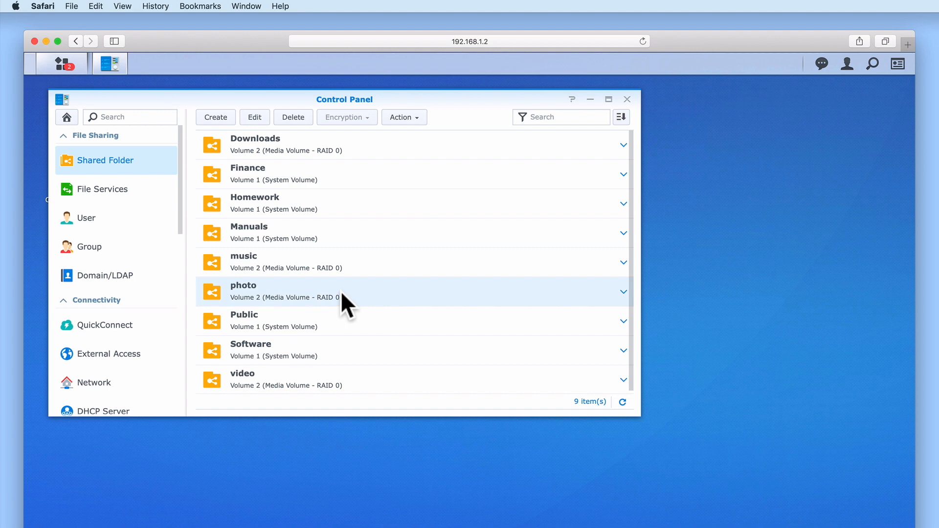
{"action": "left_click", "coordinate": [255, 120]}
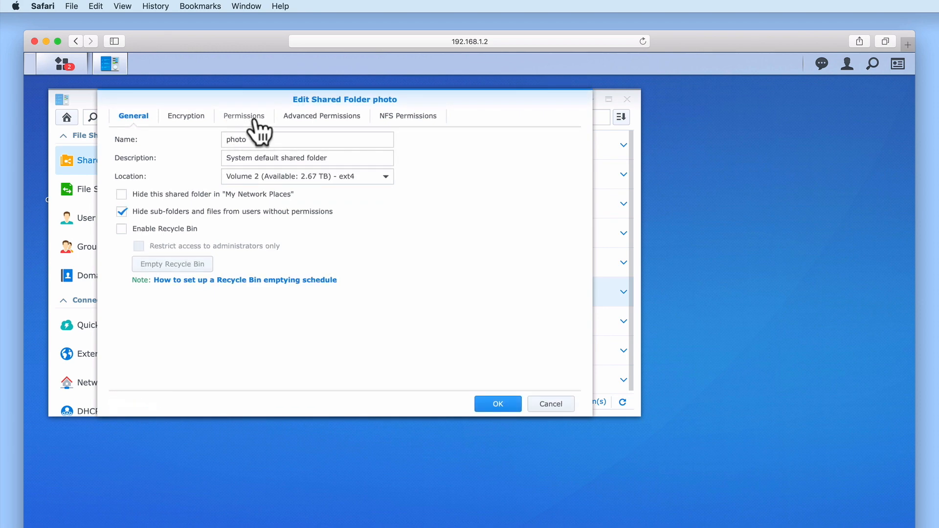
{"action": "left_click", "coordinate": [255, 119]}
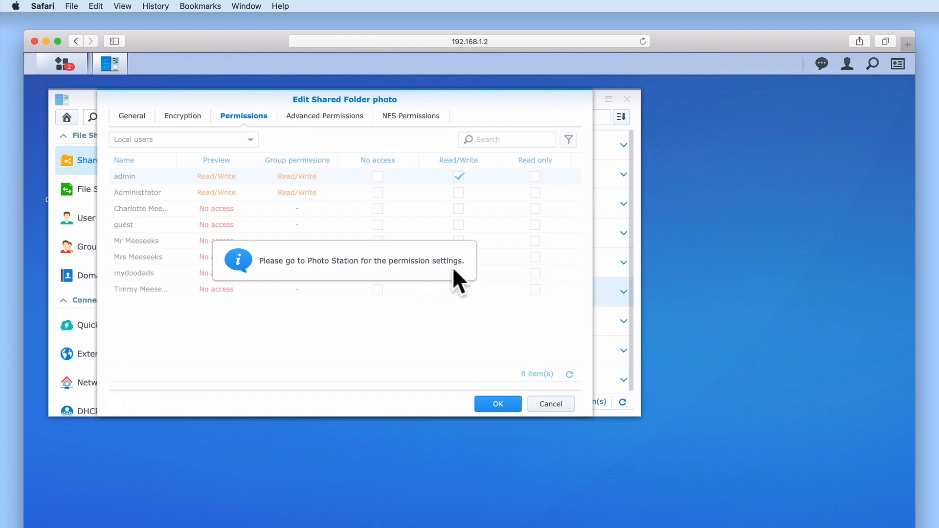
{"action": "left_click", "coordinate": [496, 404]}
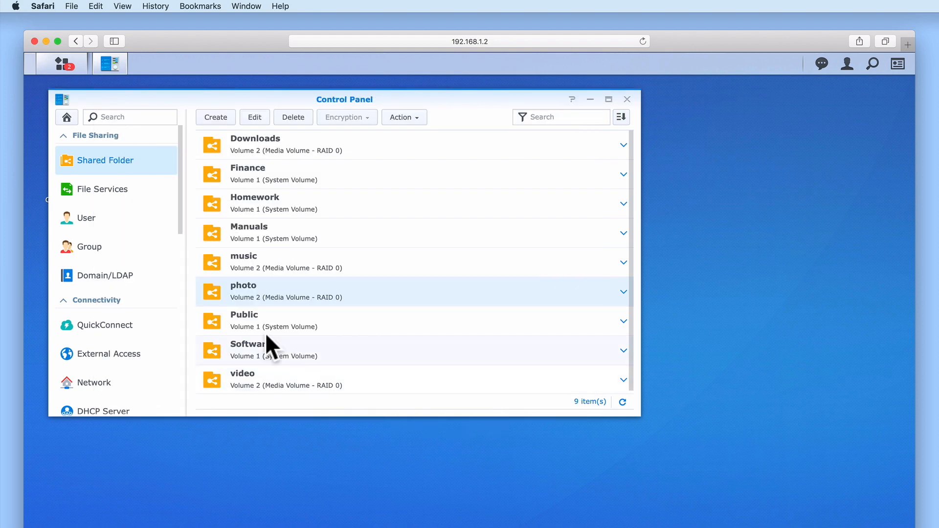
- Review the Indexing Service's media indexing settings and its list of indexed folders
{"action": "left_click_drag", "start_coordinate": [179, 219], "coordinate": [184, 406]}
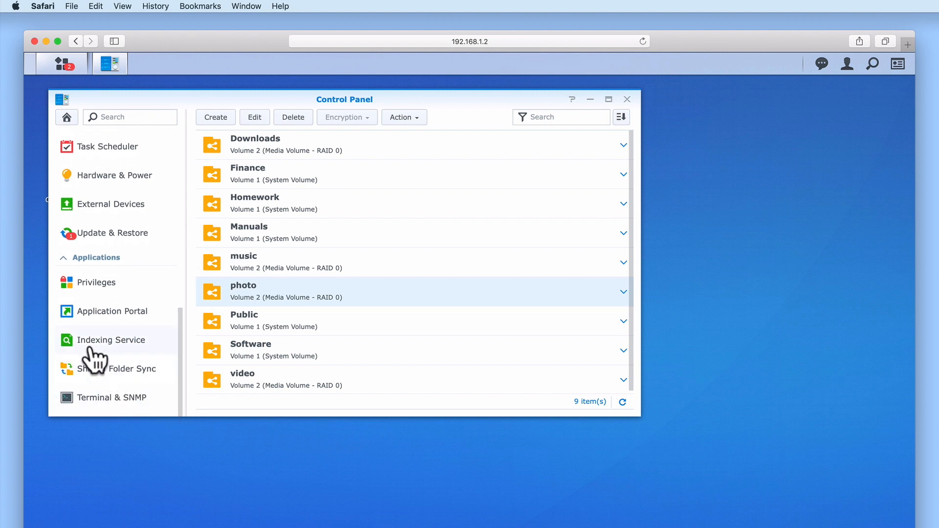
{"action": "left_click", "coordinate": [128, 356]}
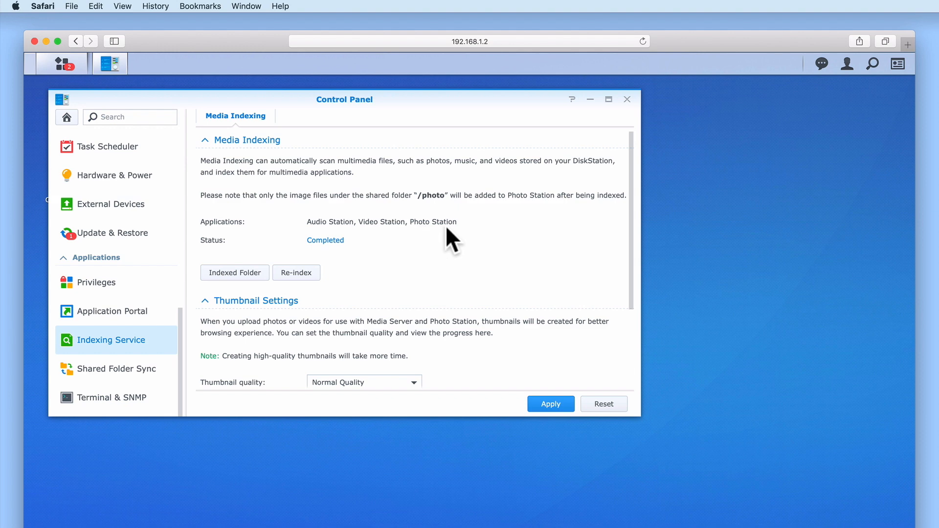
{"action": "left_click", "coordinate": [250, 280]}
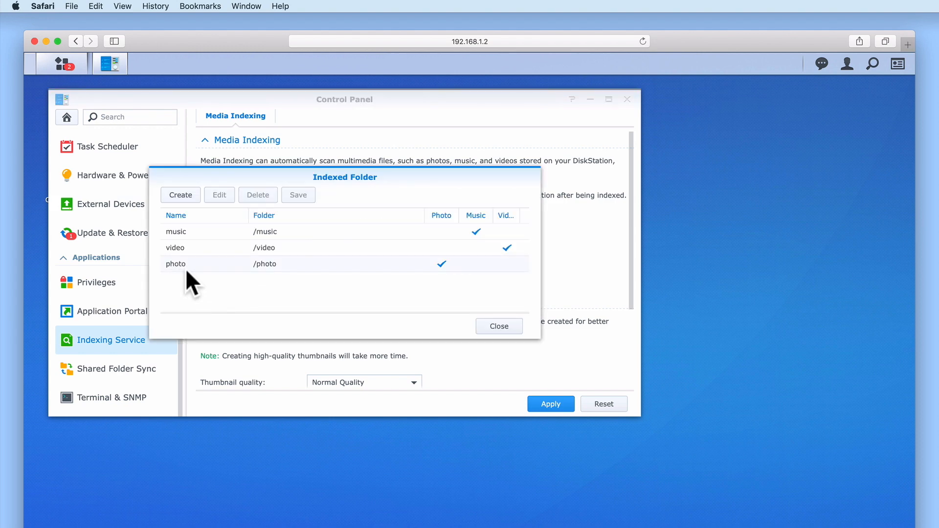
{"action": "left_click", "coordinate": [499, 326]}
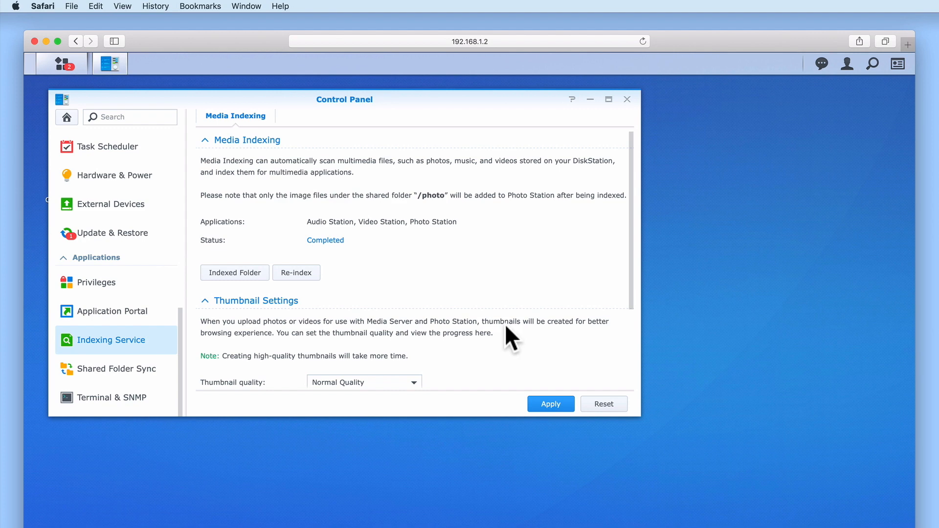
- Check the Application Portal and Privileges application lists for Photo Station, and close Control Panel
{"action": "left_click", "coordinate": [134, 323]}
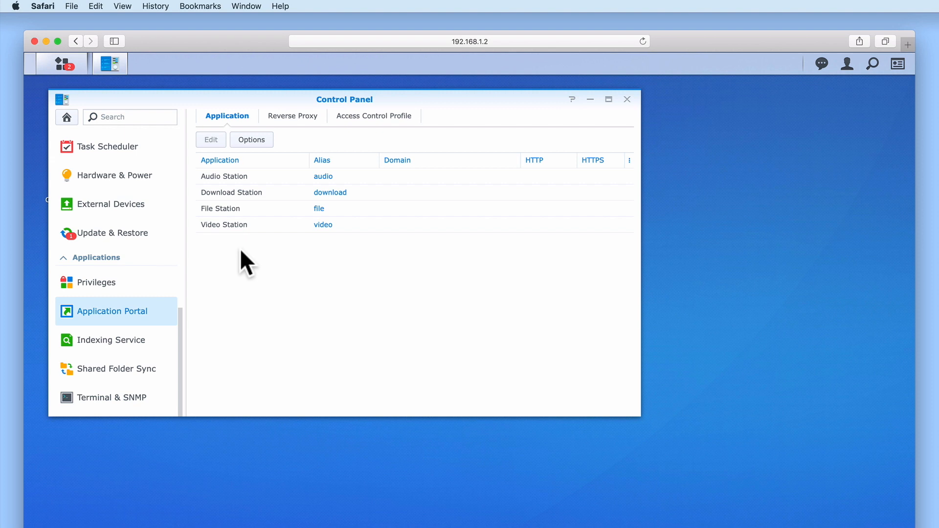
{"action": "left_click", "coordinate": [142, 293]}
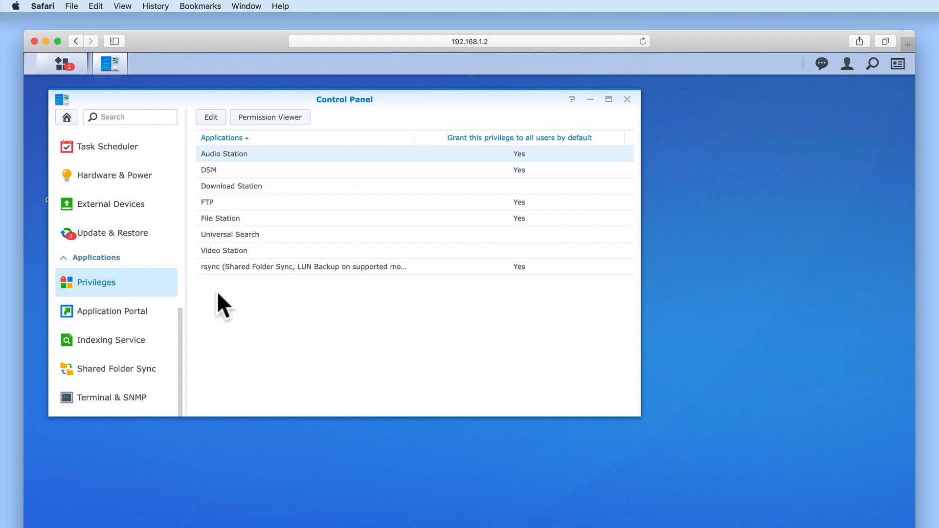
{"action": "left_click", "coordinate": [626, 101]}
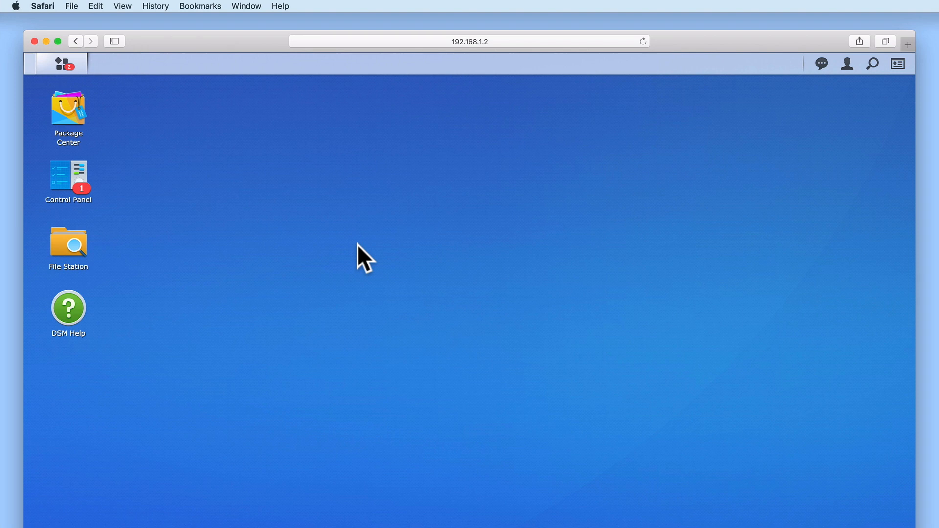
- Launch Photo Station from Package Center's installed packages and open its general settings
{"action": "left_click", "coordinate": [72, 123]}
{"action": "left_click", "coordinate": [80, 176]}
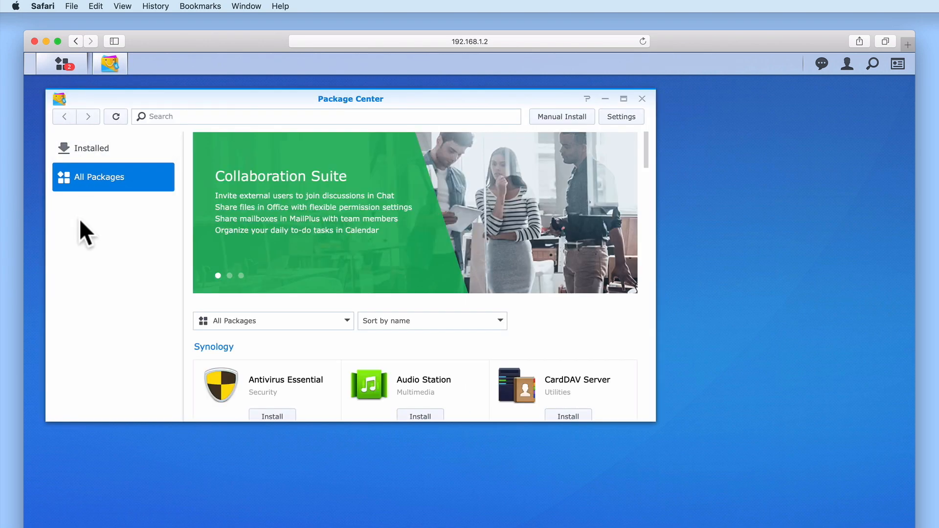
{"action": "left_click", "coordinate": [100, 152]}
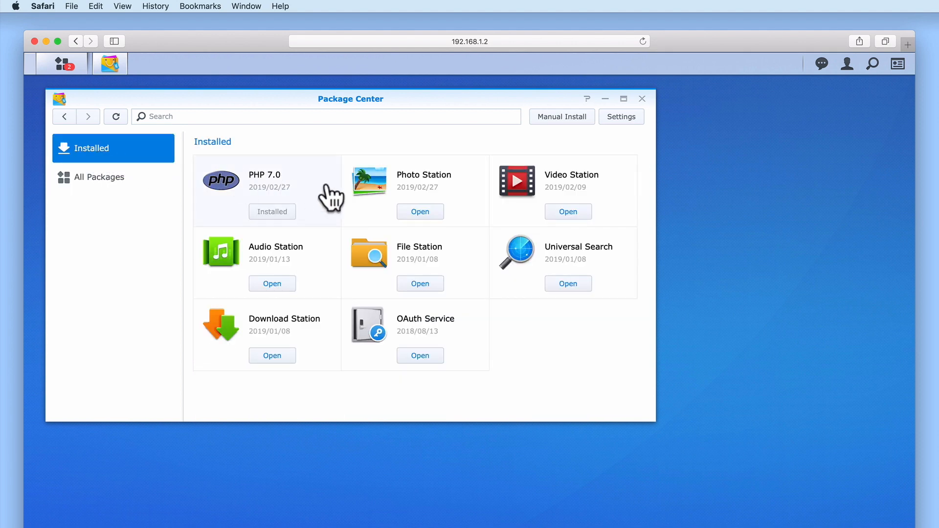
{"action": "left_click", "coordinate": [438, 216]}
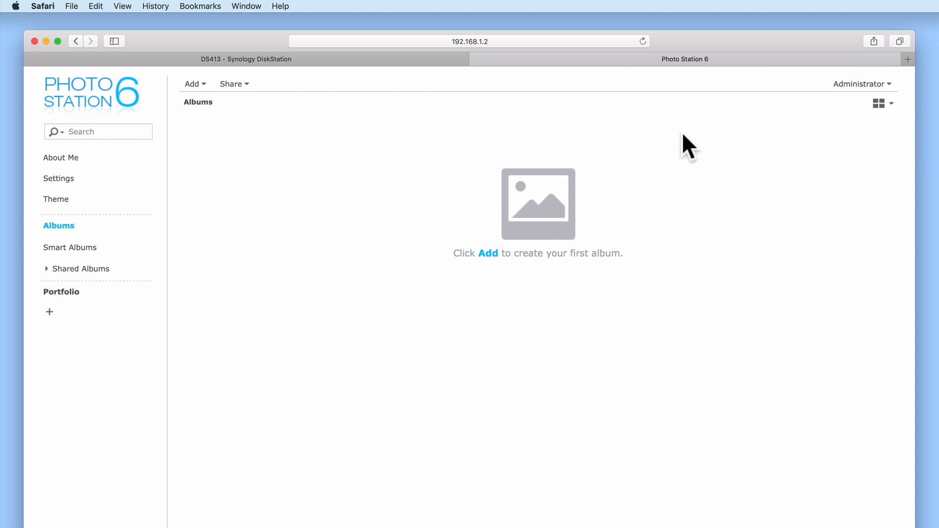
{"action": "left_click", "coordinate": [66, 181]}
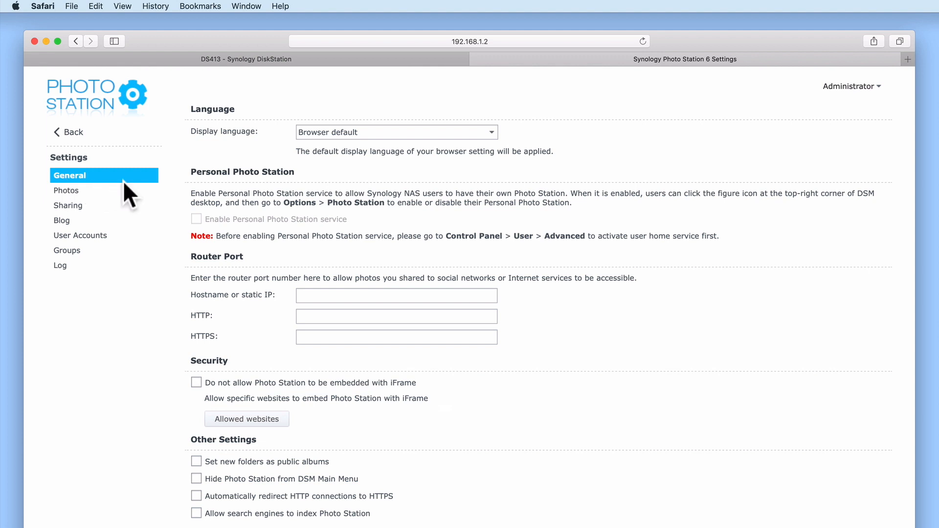
- Examine the album privileges assigned to the third listed user account in Photo Station, and close its dialogs without saving
{"action": "left_click", "coordinate": [105, 240]}
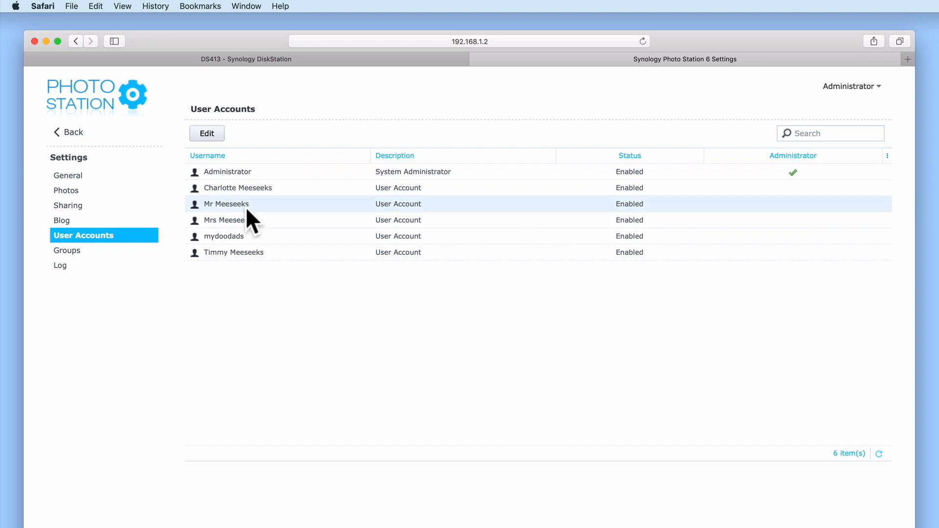
{"action": "left_click", "coordinate": [211, 139]}
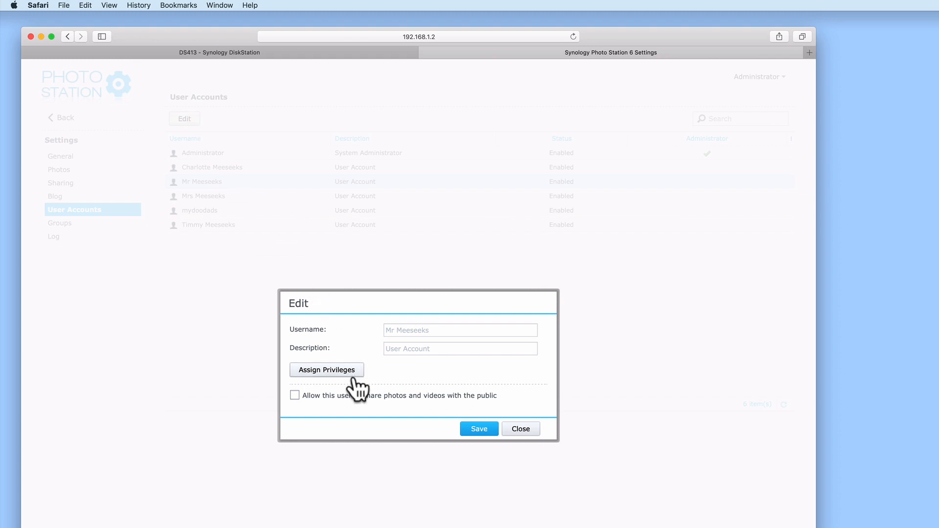
{"action": "left_click", "coordinate": [355, 375]}
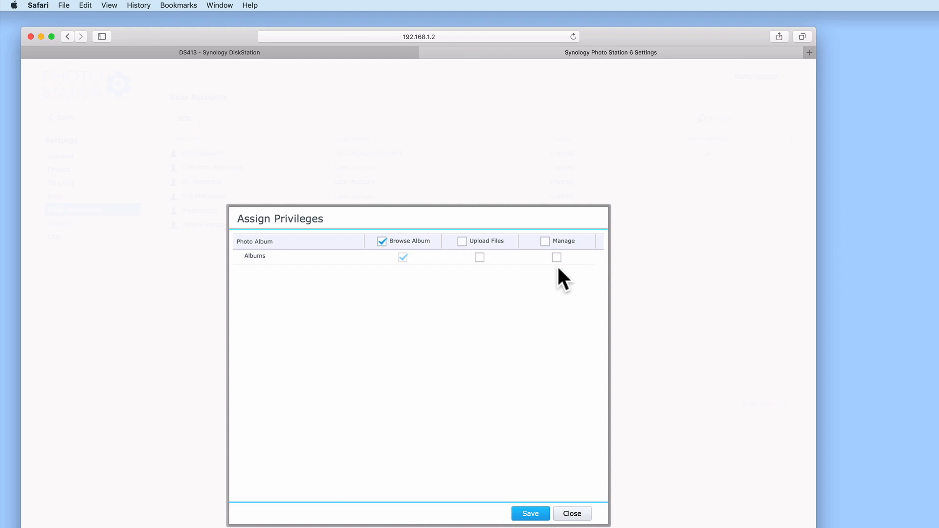
{"action": "left_click", "coordinate": [573, 514]}
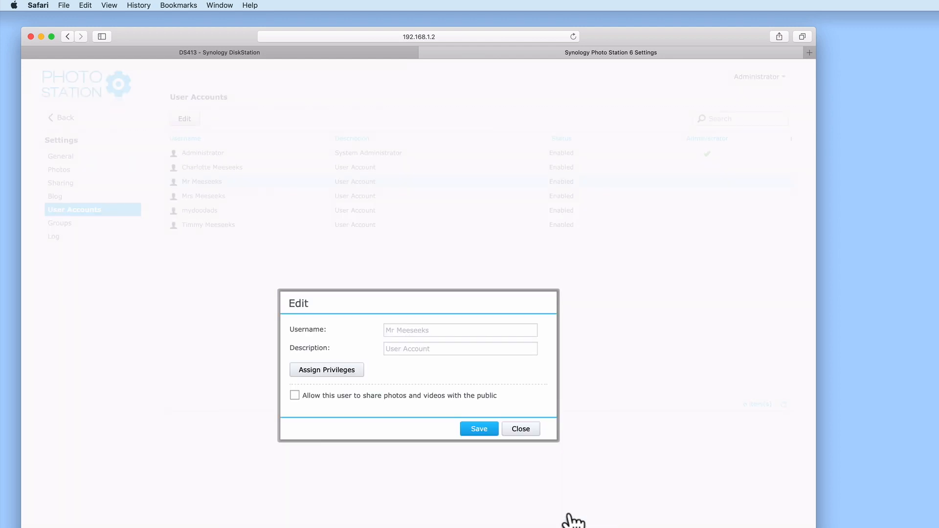
{"action": "left_click", "coordinate": [520, 429]}
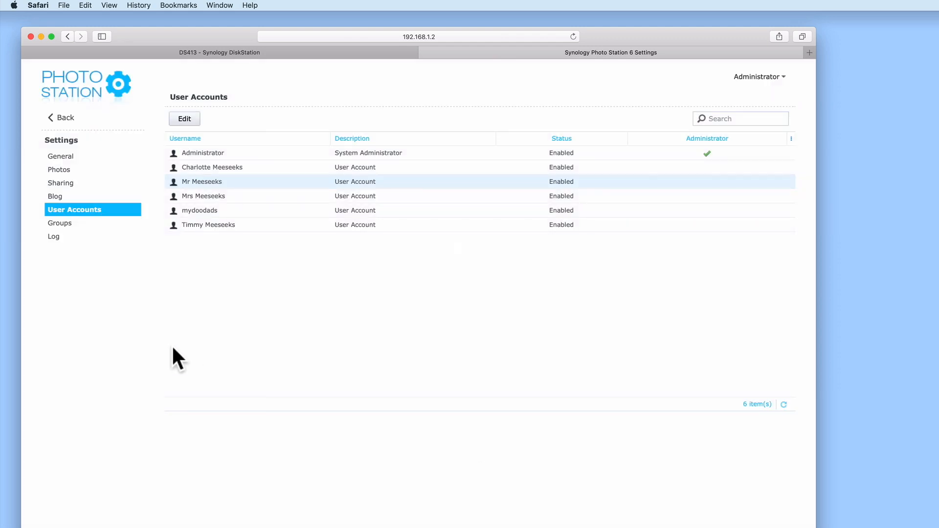
- Grant the Family Group the Upload Files and Manage privileges for all albums, and save the group
{"action": "left_click", "coordinate": [63, 227]}
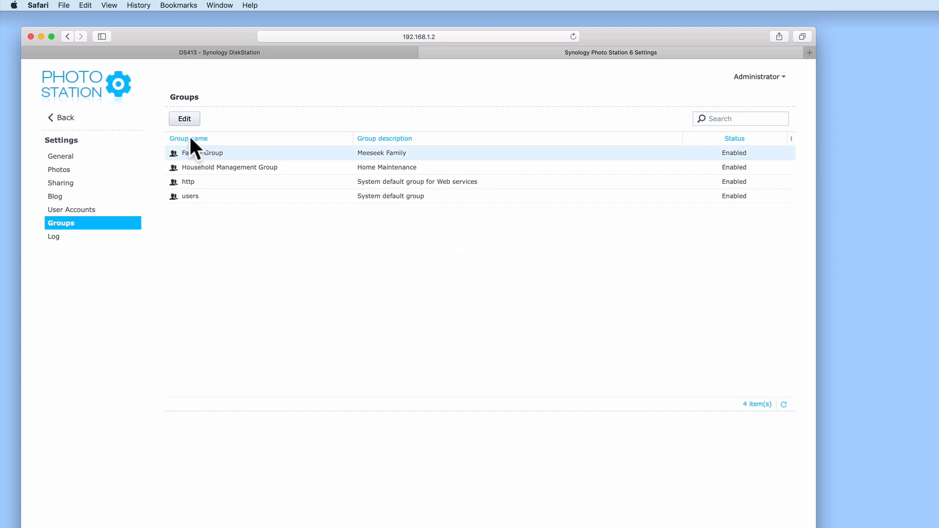
{"action": "left_click", "coordinate": [184, 119]}
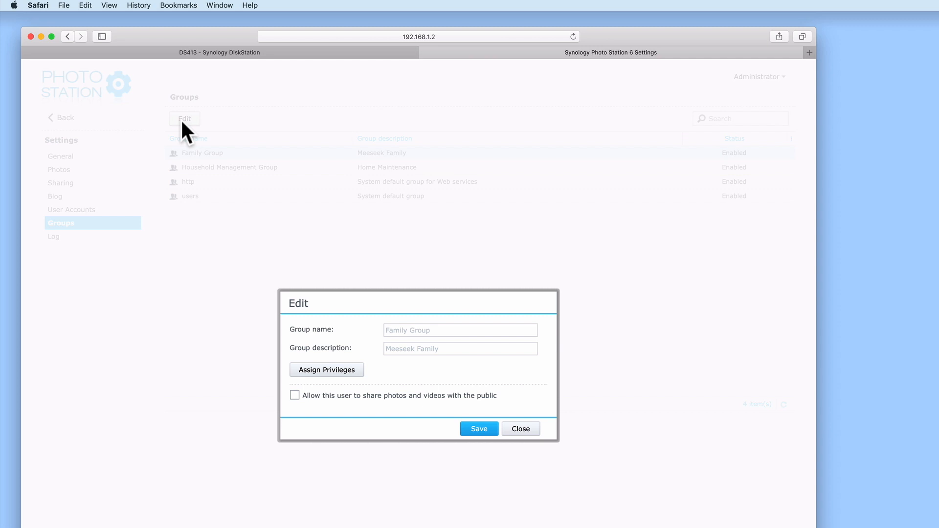
{"action": "left_click", "coordinate": [362, 382]}
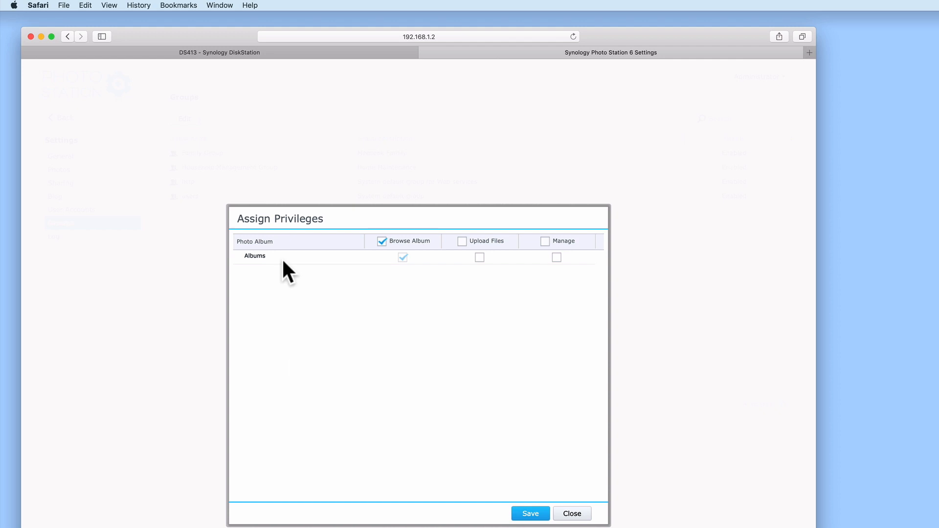
{"action": "left_click", "coordinate": [462, 242]}
{"action": "left_click", "coordinate": [545, 241]}
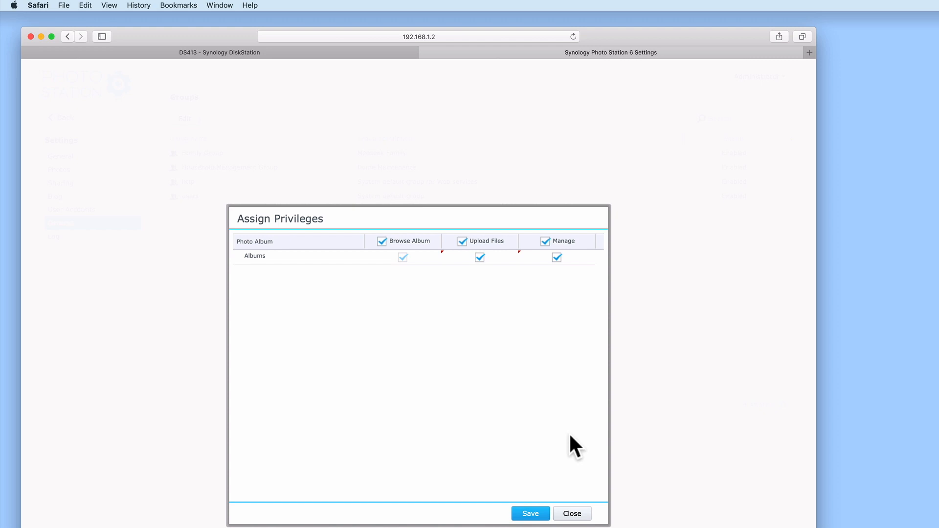
{"action": "left_click", "coordinate": [538, 514]}
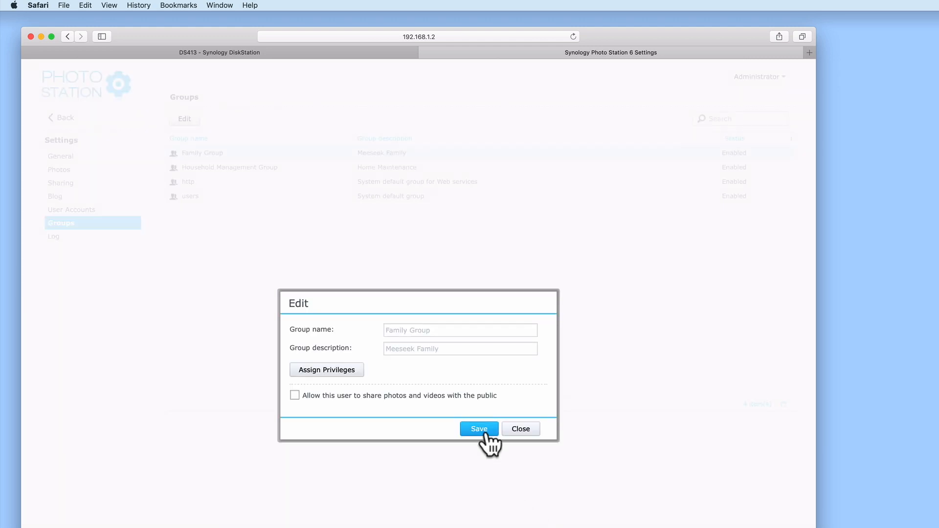
{"action": "left_click", "coordinate": [538, 482]}
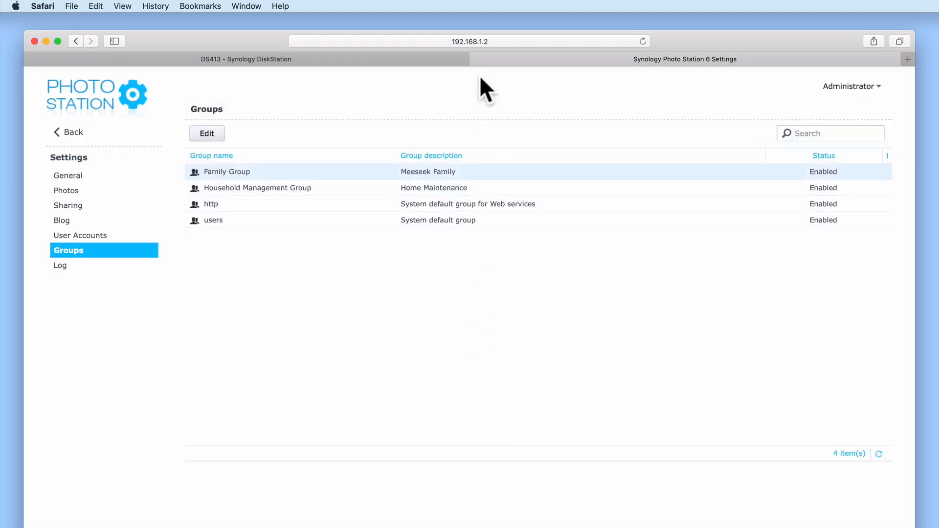
- Close the Photo Station settings page and Package Center, and launch Photo Station from the DSM application launcher
{"action": "left_click", "coordinate": [475, 58]}
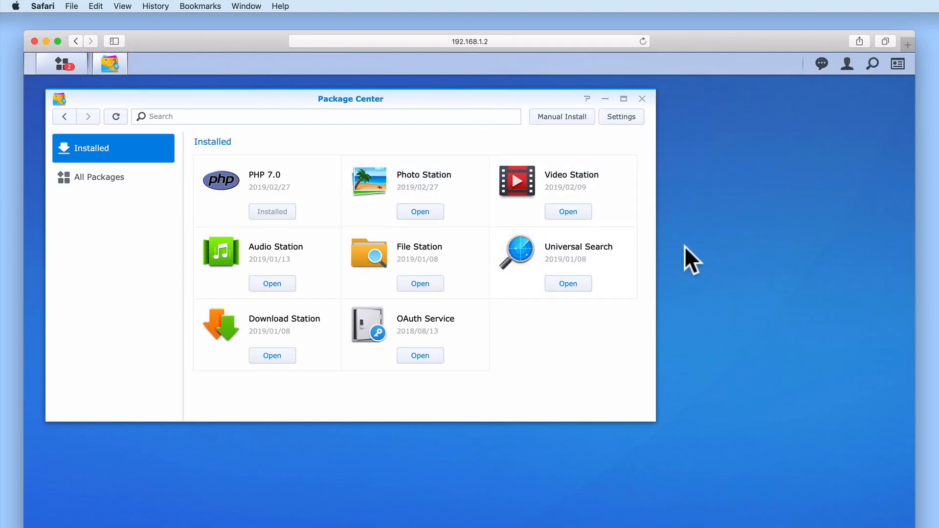
{"action": "left_click", "coordinate": [643, 98]}
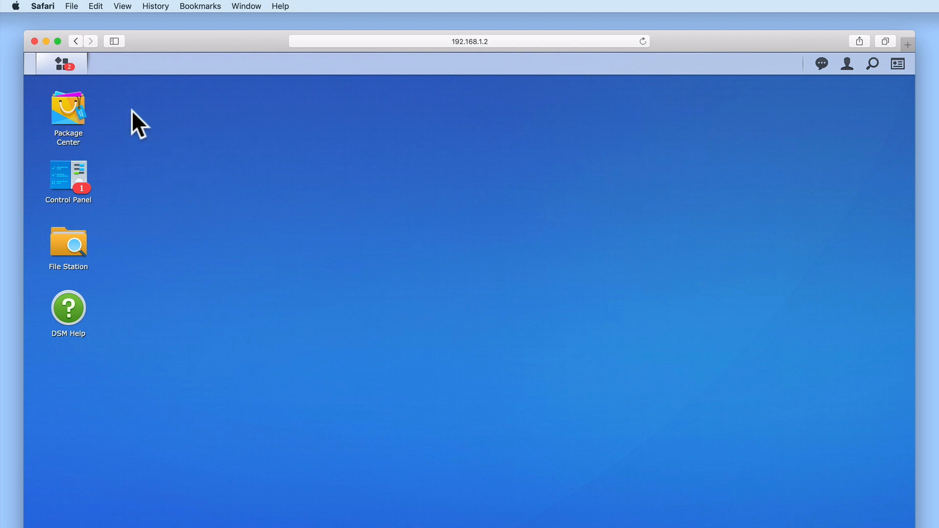
{"action": "left_click", "coordinate": [74, 69]}
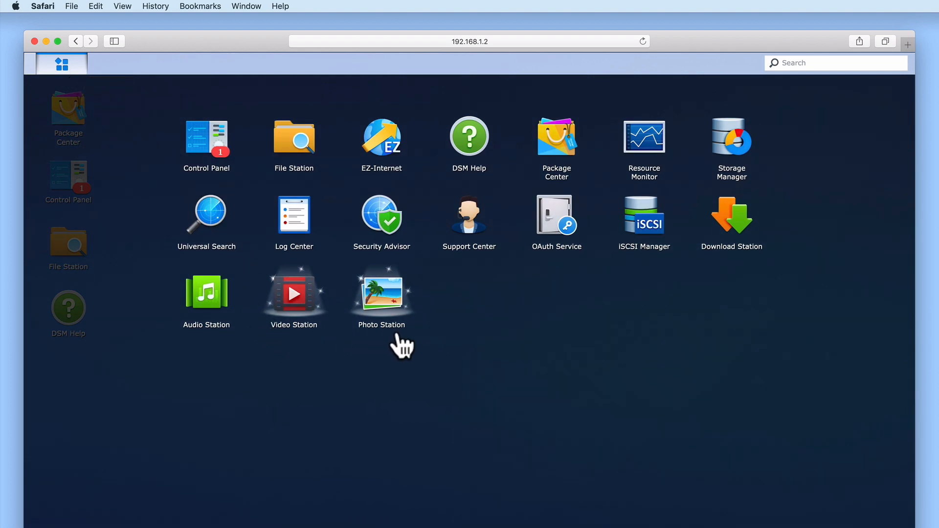
{"action": "left_click", "coordinate": [391, 308]}
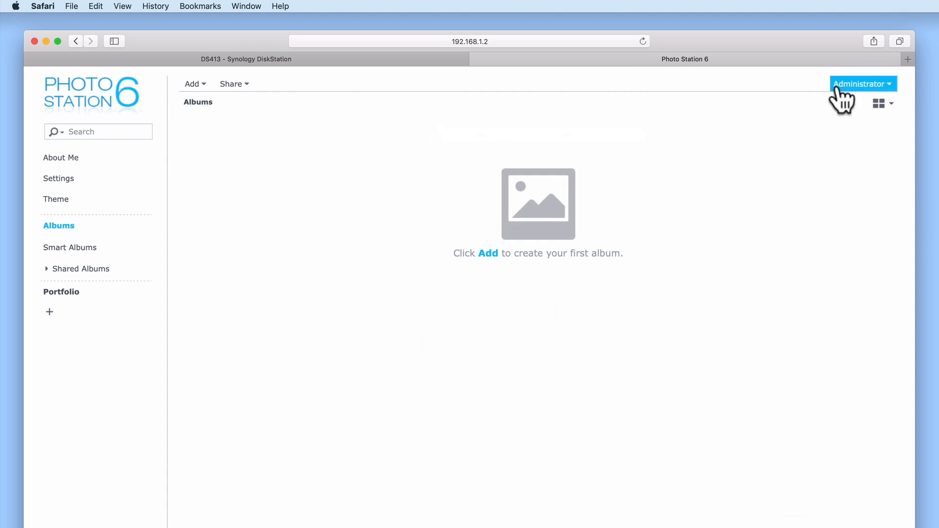
- Sign the administrator out of Photo Station, close its page and return to the DSM desktop
{"action": "left_click", "coordinate": [885, 88]}
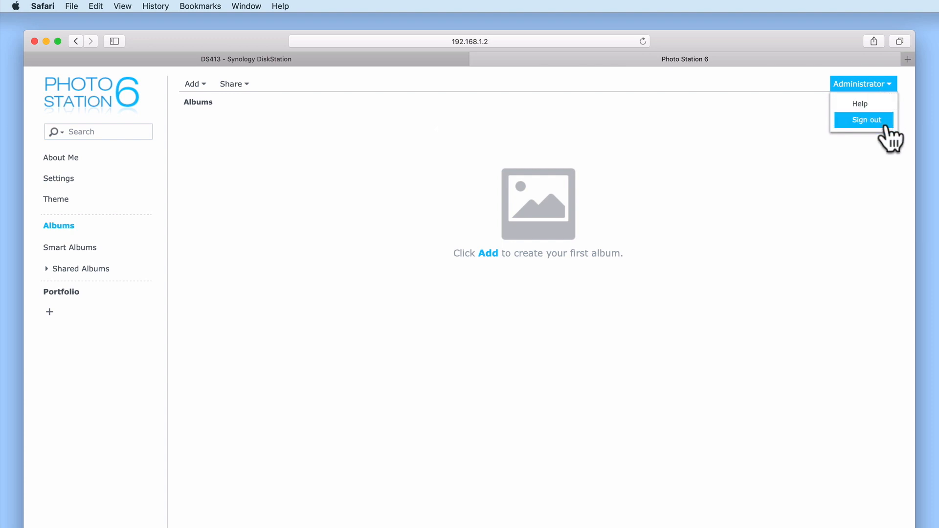
{"action": "left_click", "coordinate": [885, 123]}
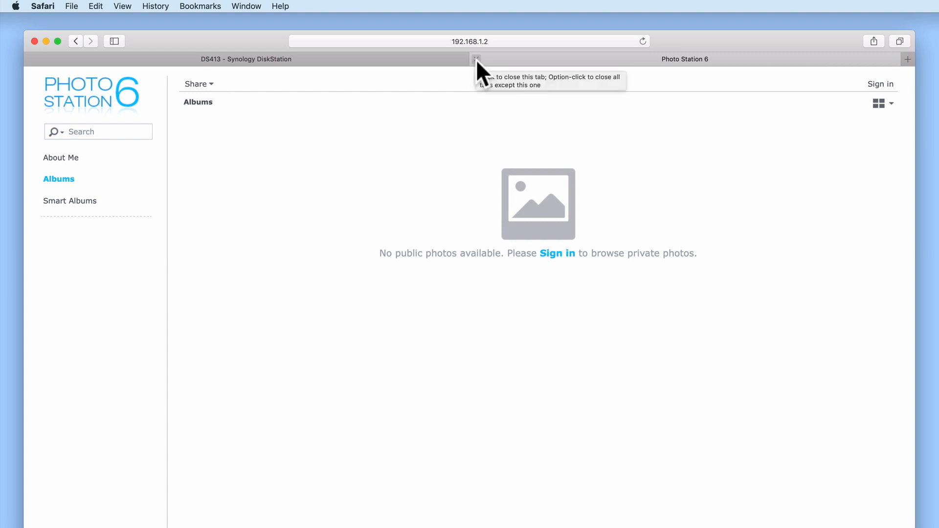
{"action": "left_click", "coordinate": [476, 59]}
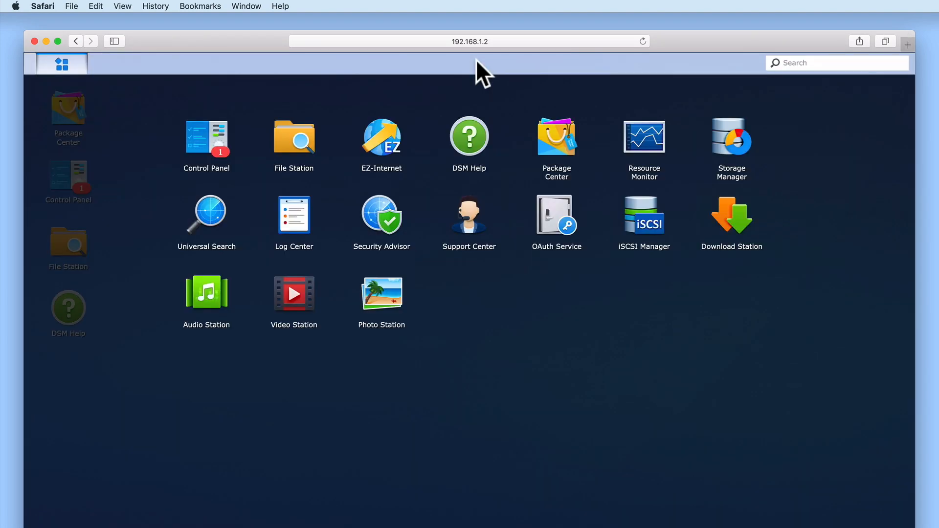
{"action": "left_click", "coordinate": [530, 331]}
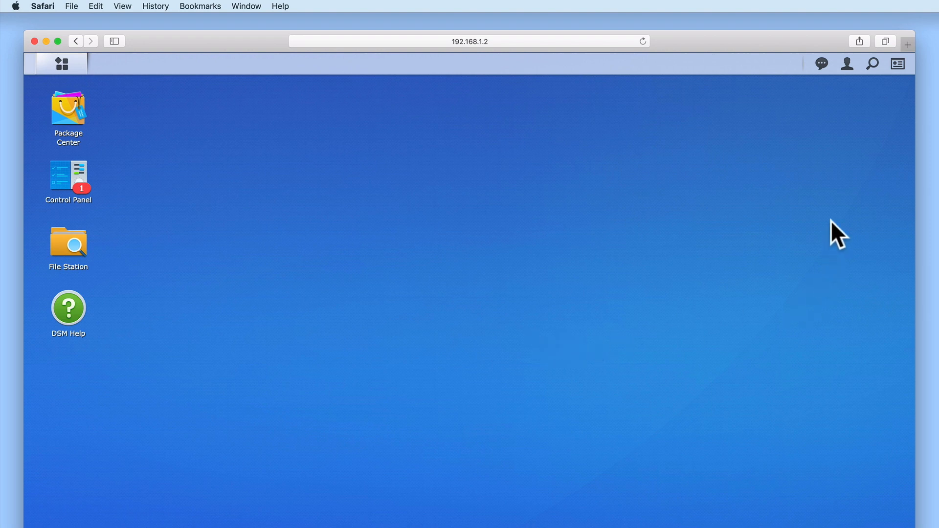
- Log out of DSM and dismiss the authorization message
{"action": "left_click", "coordinate": [848, 69]}
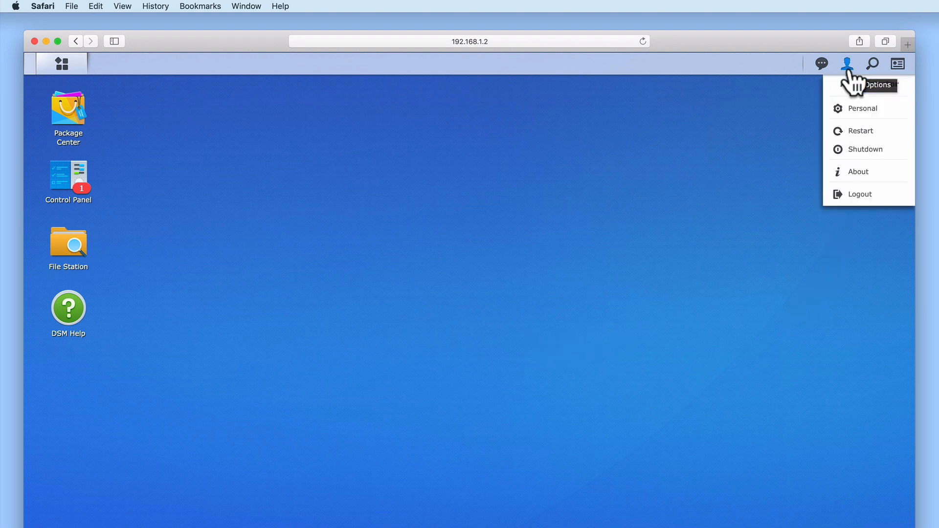
{"action": "left_click", "coordinate": [871, 195]}
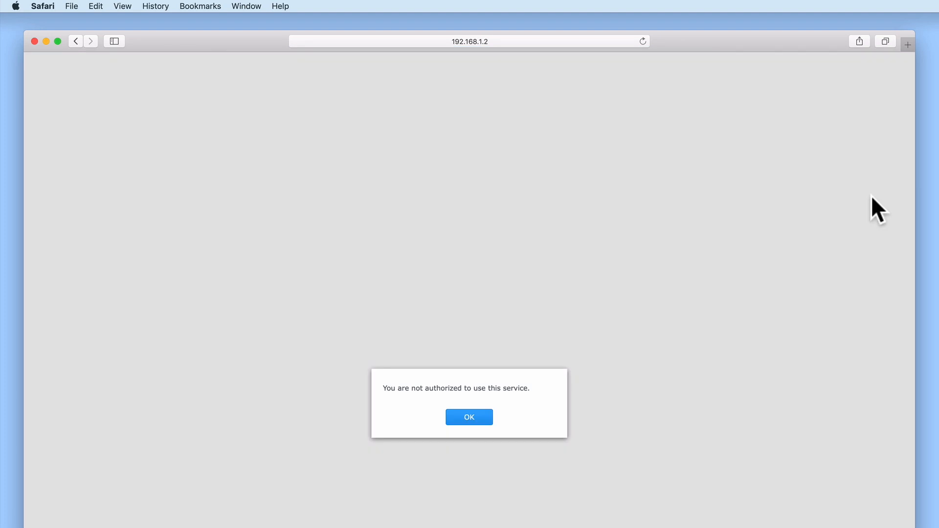
{"action": "left_click", "coordinate": [489, 421]}
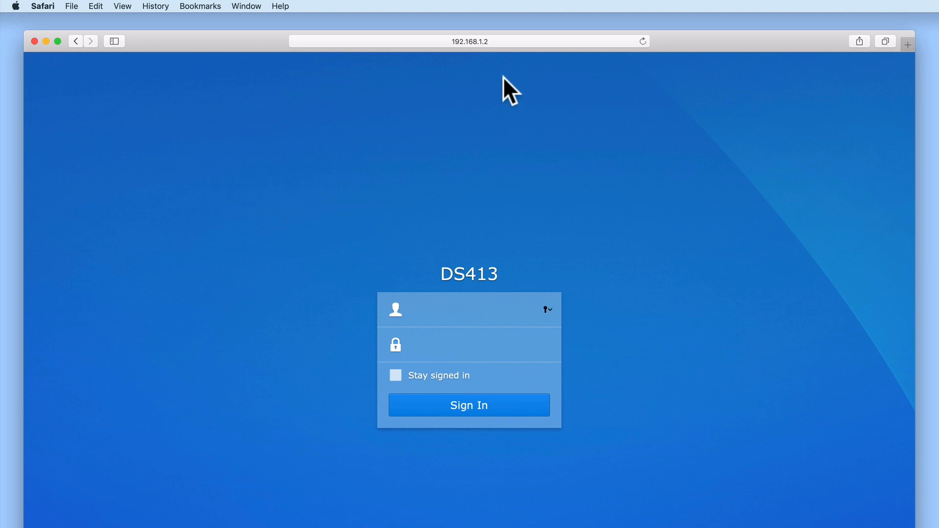
- Open Photo Station directly in the browser at the address 192.168.1.2/photo
{"action": "left_click", "coordinate": [506, 39]}
{"action": "left_click", "coordinate": [506, 39]}
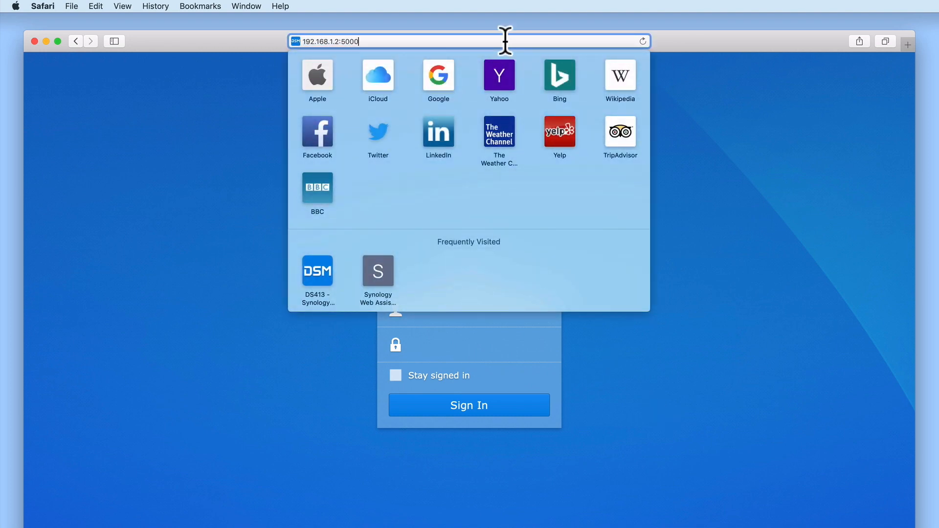
{"action": "key", "text": "BackSpace"}
{"action": "key", "text": "BackSpace"}
{"action": "key", "text": "BackSpace"}
{"action": "key", "text": "BackSpace"}
{"action": "key", "text": "BackSpace"}
{"action": "type", "text": "/"}
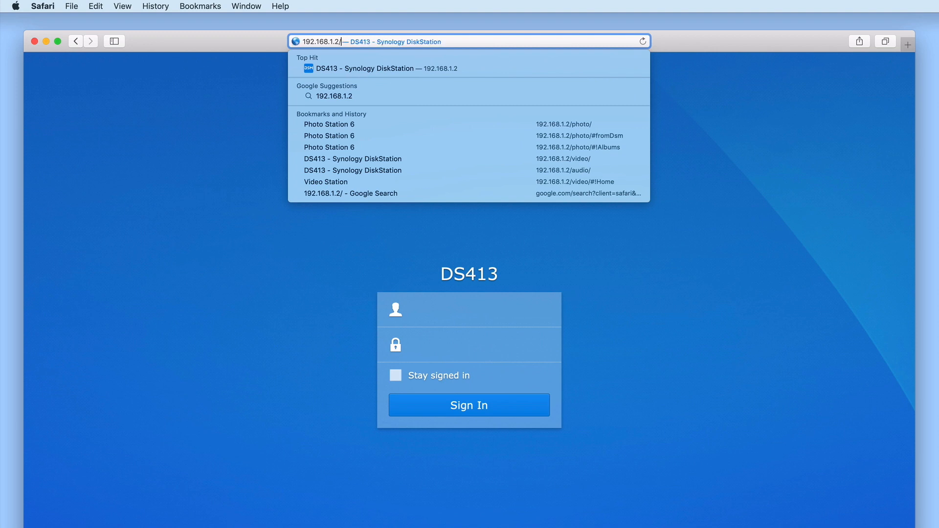
{"action": "type", "text": "phot"}
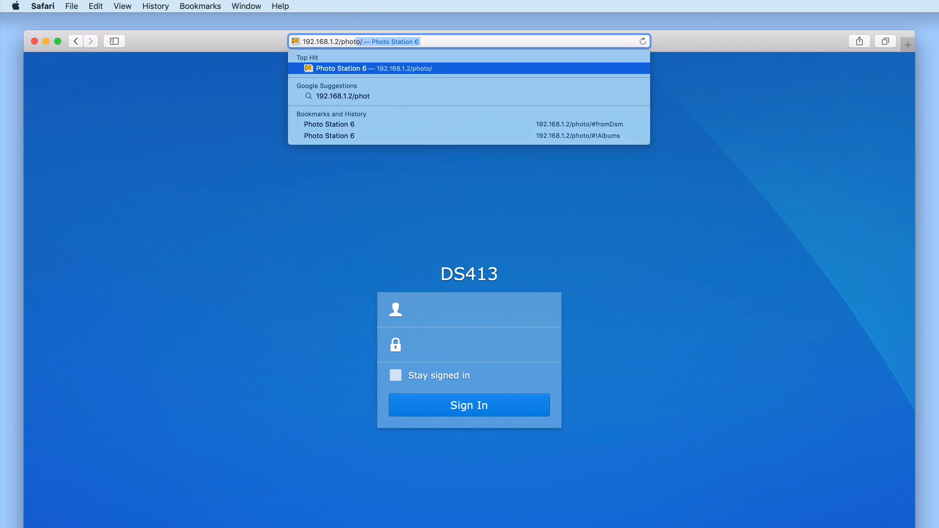
{"action": "key", "text": "Return"}
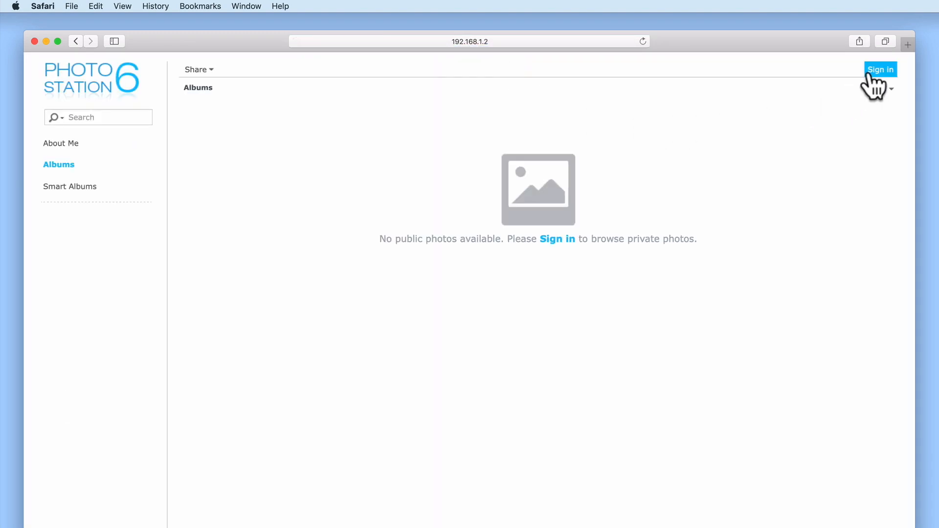
- Sign in to Photo Station with a family member's username and account password, and decline to save the password
{"action": "left_click", "coordinate": [881, 70]}
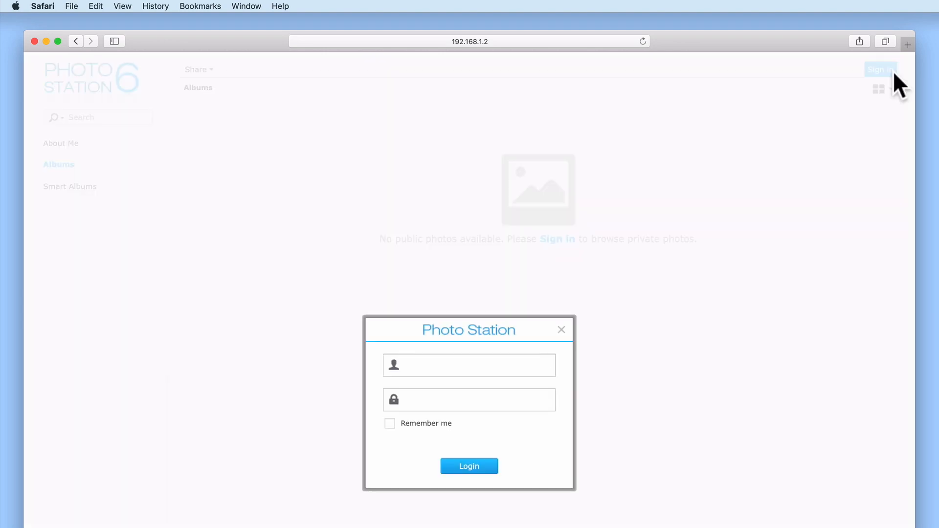
{"action": "type", "text": "mr meeseeks"}
{"action": "key", "text": "Tab"}
{"action": "type", "text": "********"}
{"action": "key", "text": "Return"}
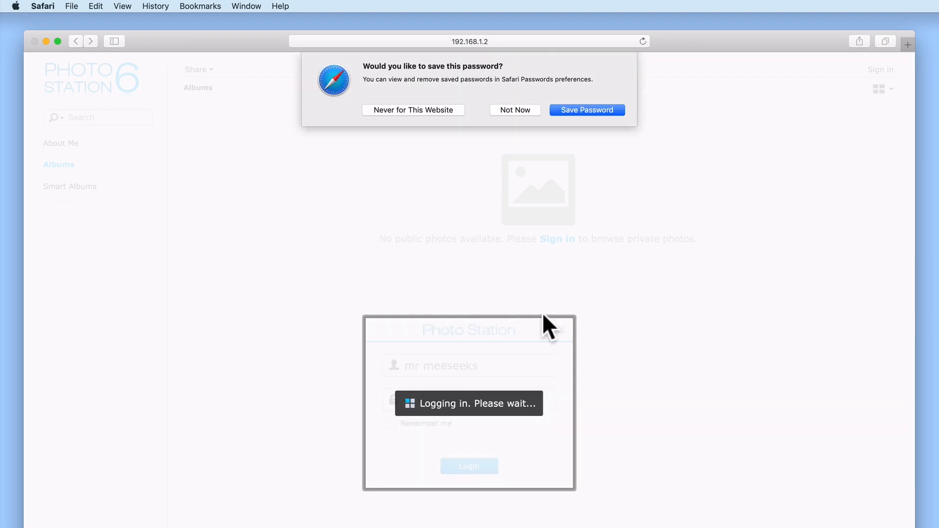
{"action": "left_click", "coordinate": [517, 109]}
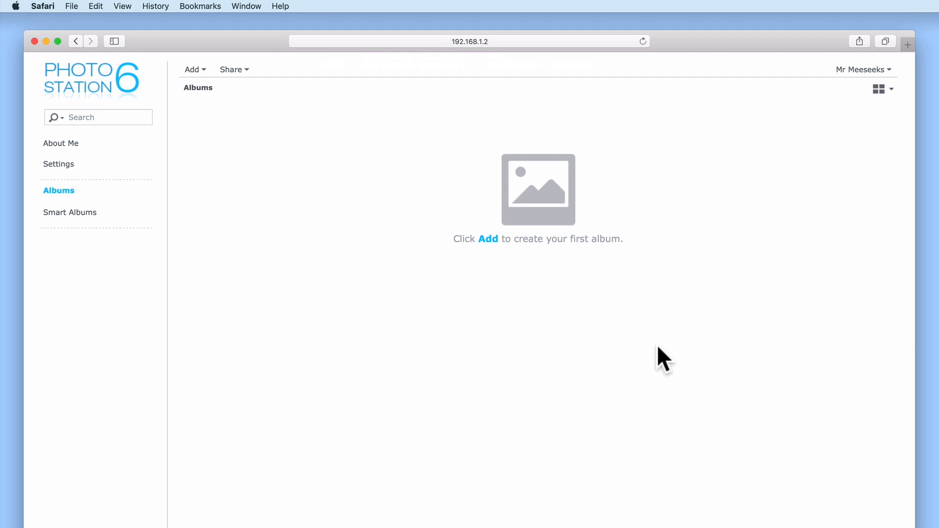
- Sign the family member out of Photo Station and decline saving the password again
{"action": "left_click", "coordinate": [891, 73]}
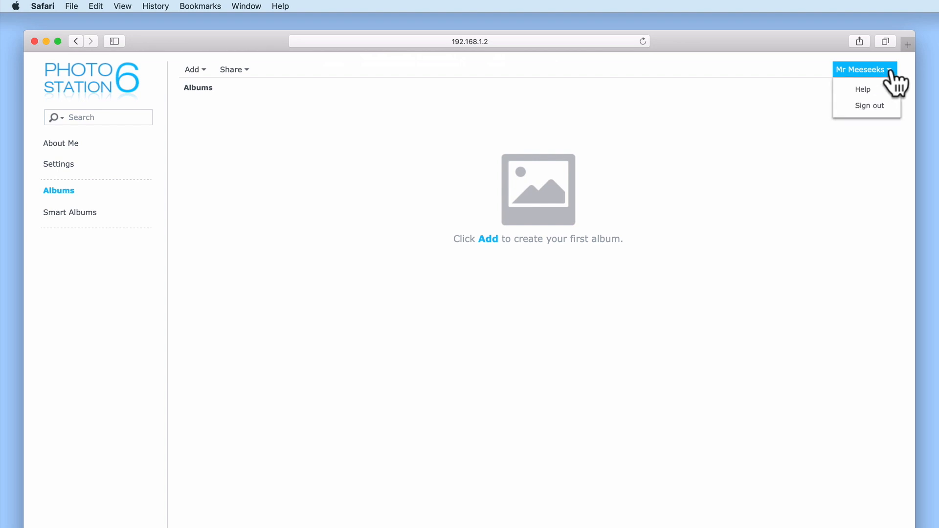
{"action": "left_click", "coordinate": [894, 111]}
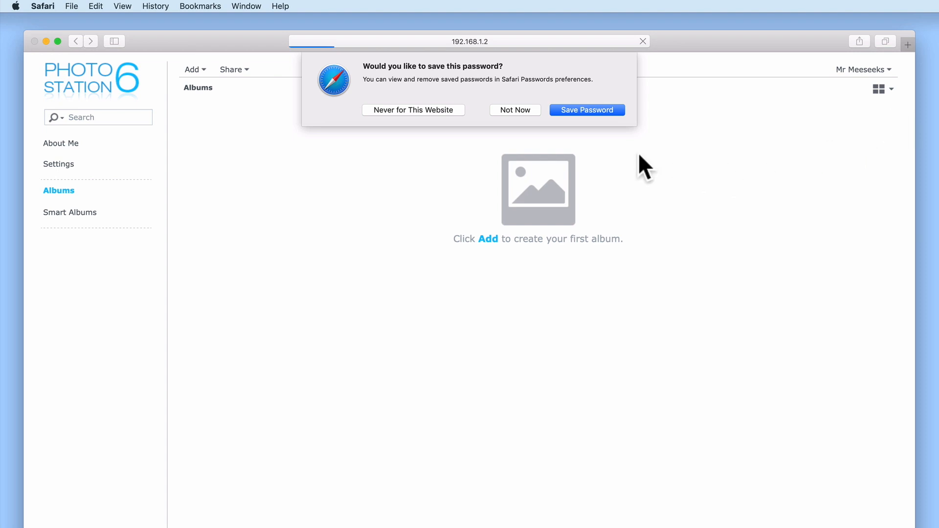
{"action": "left_click", "coordinate": [524, 112]}
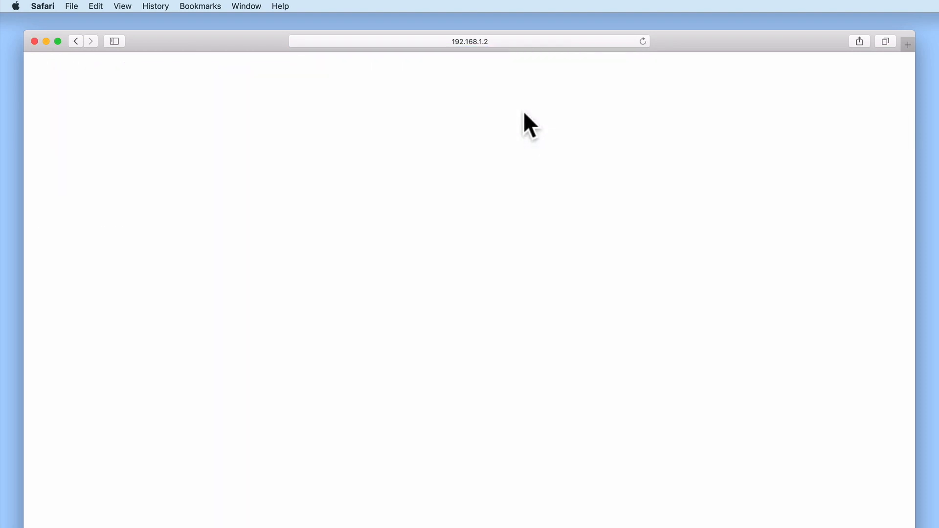